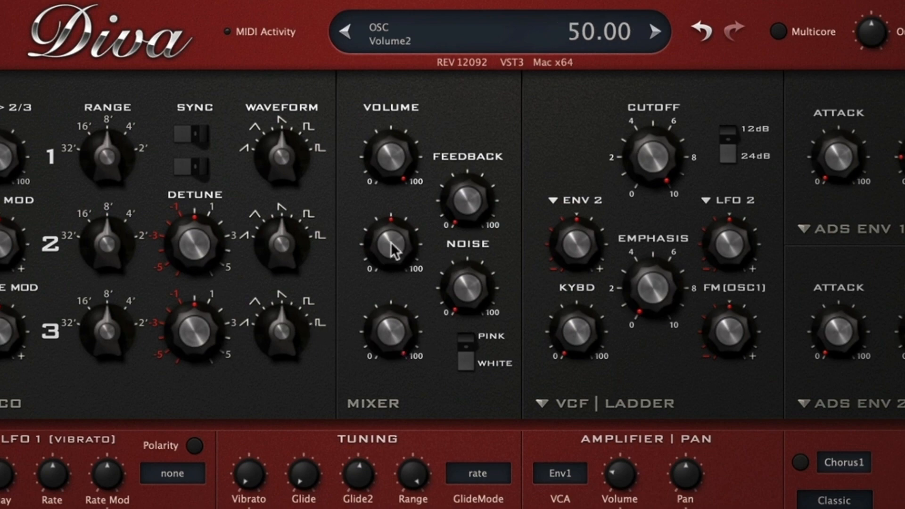
# Set oscillator 1's range to 16' and oscillator 2's range to 4', and raise oscillator 3's mixer volume to 100.
pyautogui.scroll(5, 393, 250)
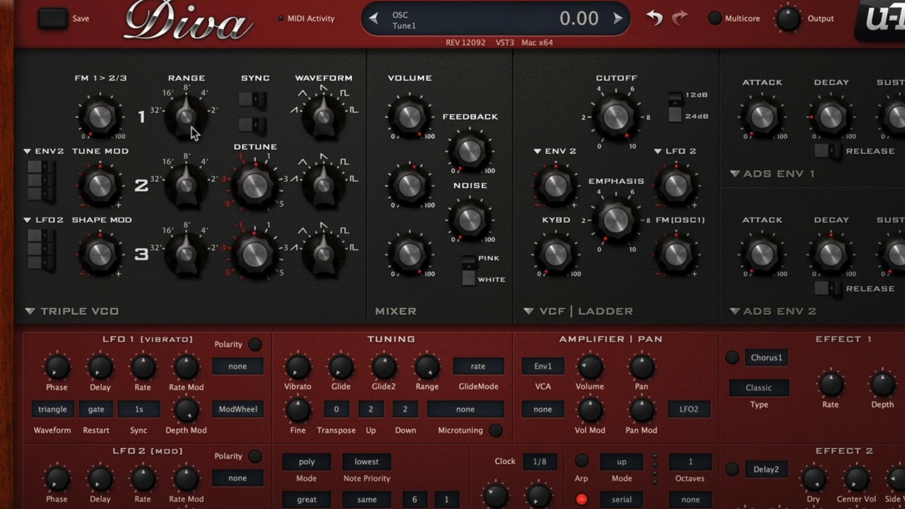
pyautogui.moveTo(191, 127); pyautogui.dragTo(196, 174)
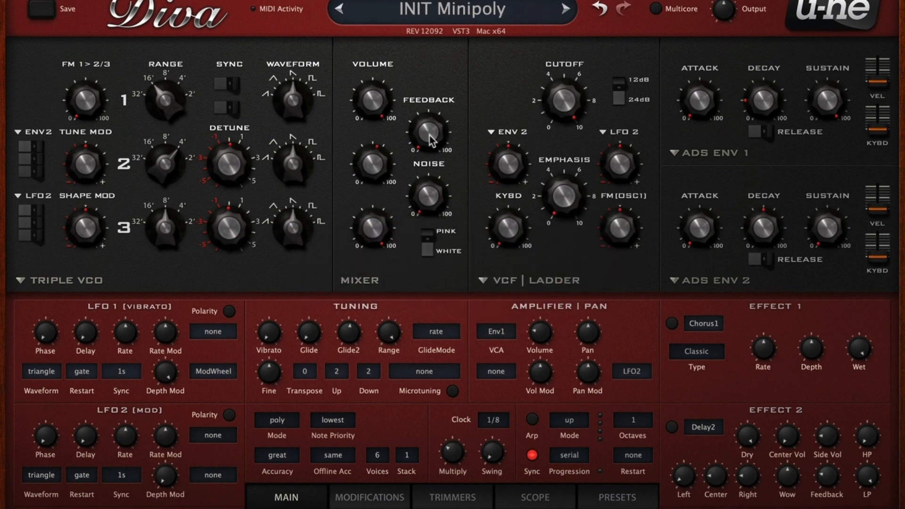
pyautogui.scroll(2, 430, 140)
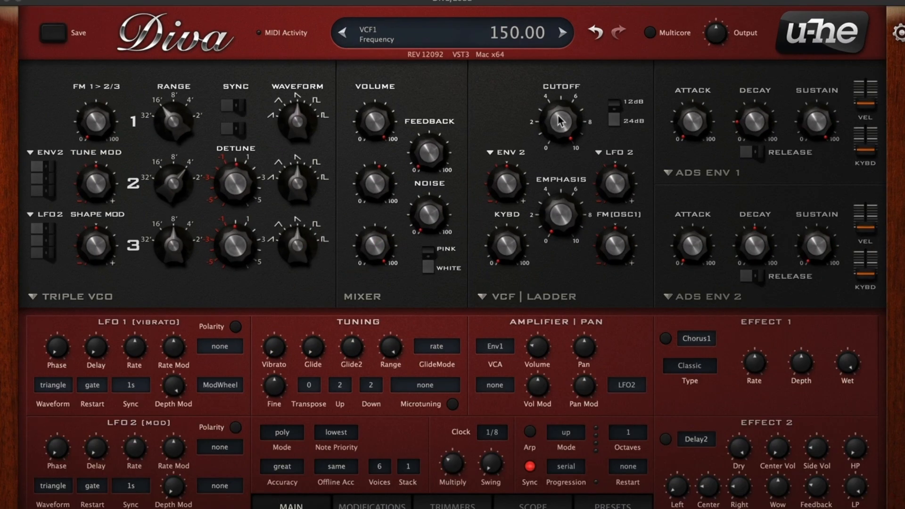
# Lower the ladder filter's cutoff to about 113.50 and raise its Env 2 modulation depth.
pyautogui.moveTo(529, 134); pyautogui.dragTo(501, 191)
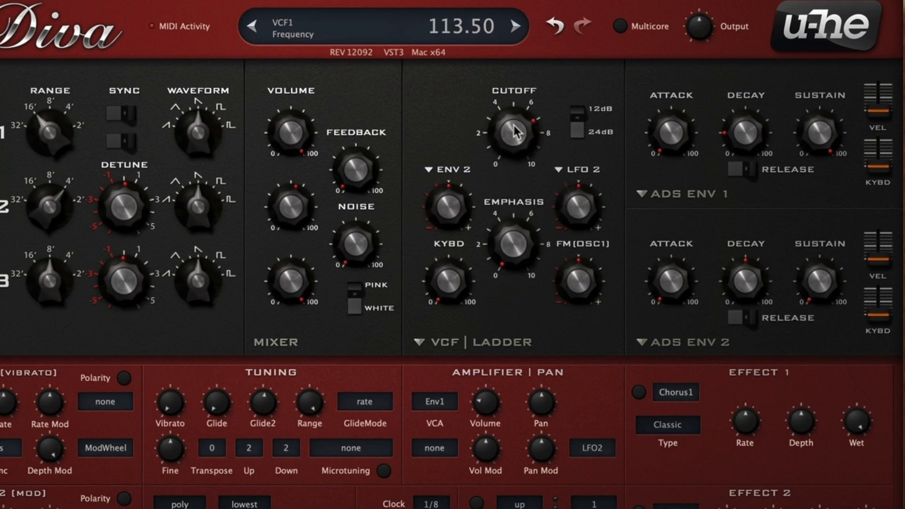
pyautogui.moveTo(516, 130); pyautogui.dragTo(515, 136)
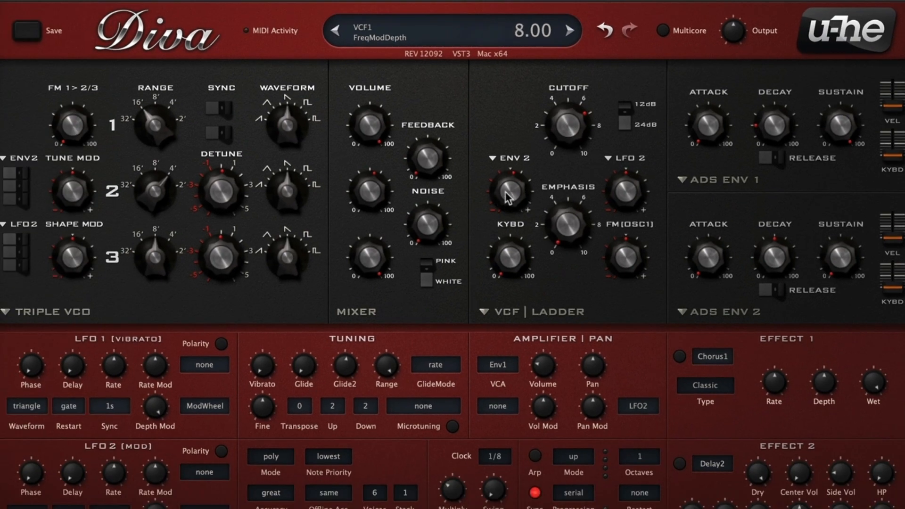
pyautogui.moveTo(508, 198); pyautogui.dragTo(506, 193)
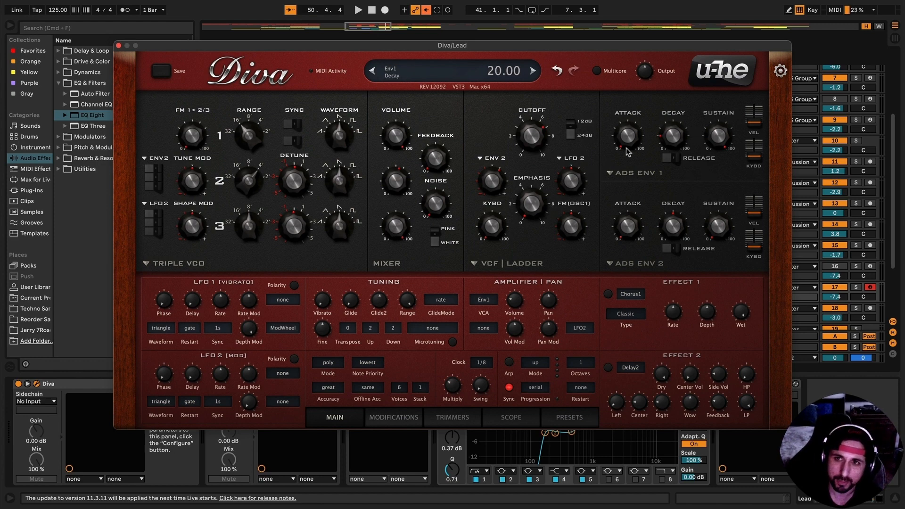
# Change the model of both envelope 1 and envelope 2 to analogue.
pyautogui.click(668, 186)
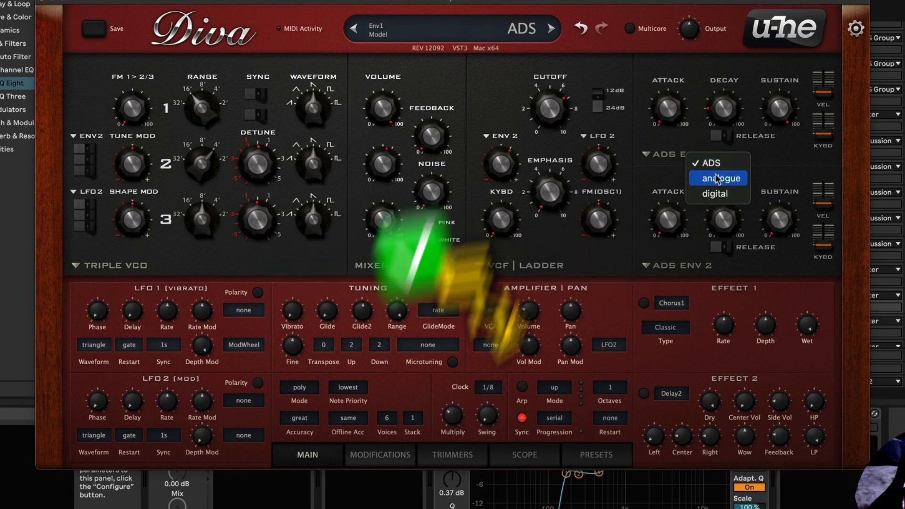
pyautogui.click(716, 179)
pyautogui.click(666, 266)
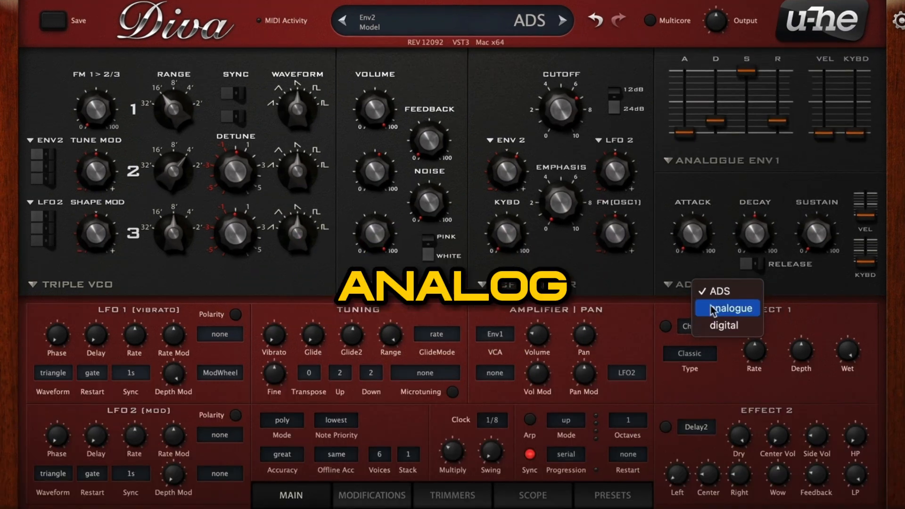
pyautogui.click(712, 309)
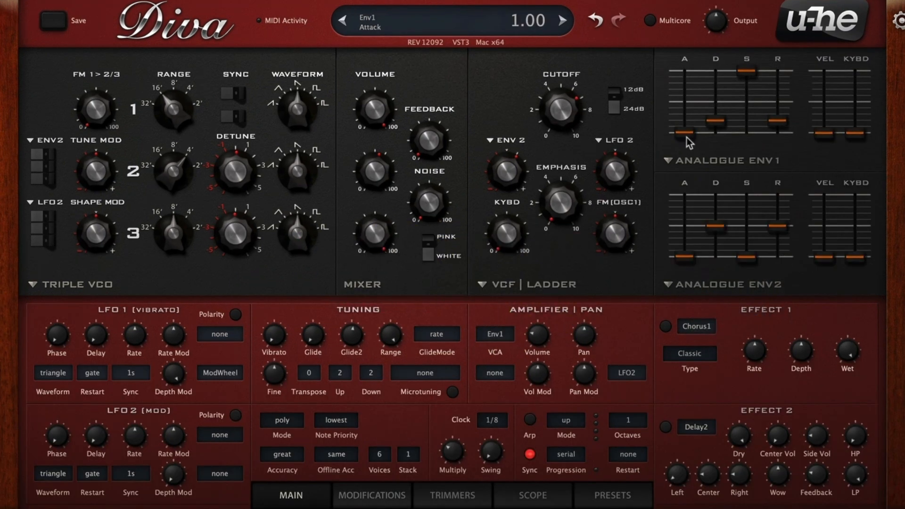
# Raise envelope 1's attack to just under a third of its range and envelope 2's attack to about 23.
pyautogui.moveTo(687, 137); pyautogui.dragTo(658, 93)
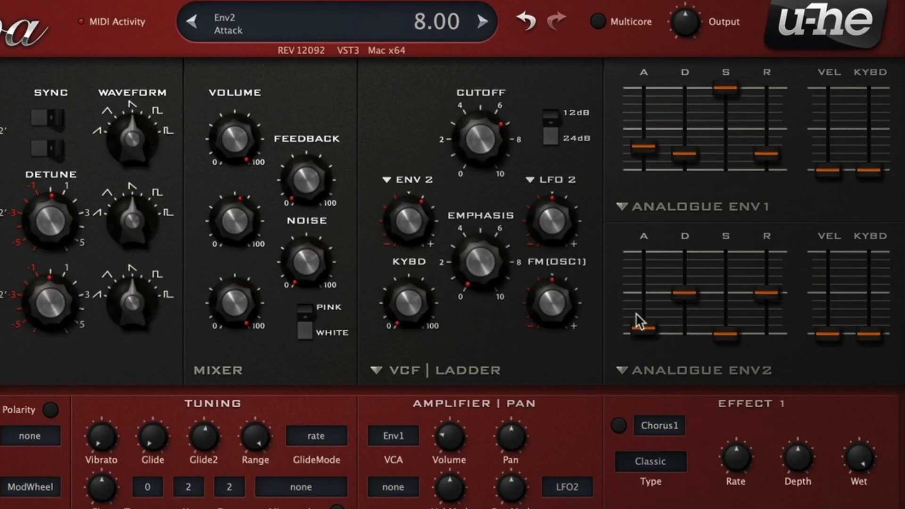
pyautogui.moveTo(636, 312); pyautogui.dragTo(636, 303)
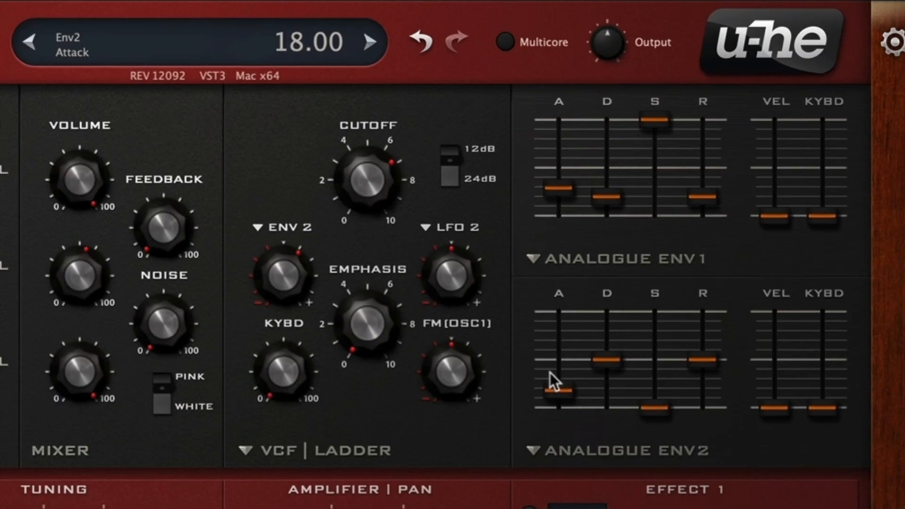
pyautogui.moveTo(550, 372); pyautogui.dragTo(550, 366)
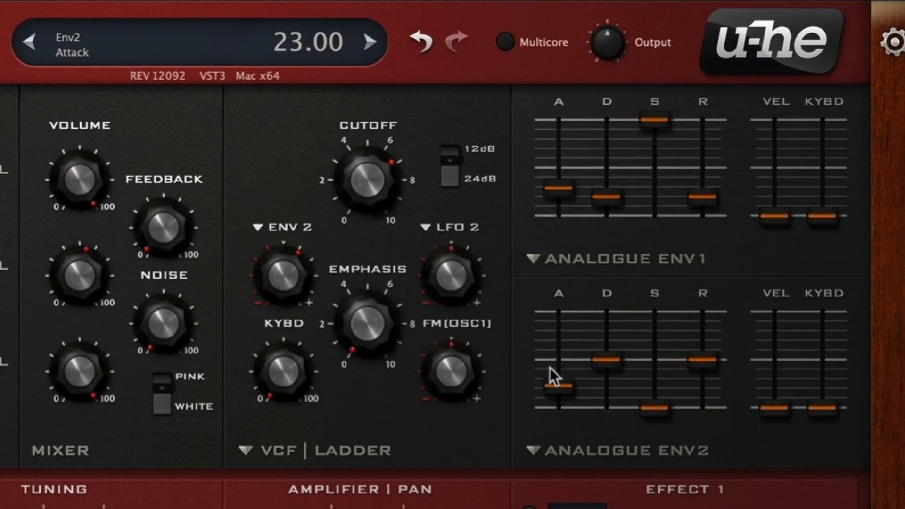
# Raise envelope 1's decay to almost half, and set sustain to about a third on envelope 1 and a quarter on envelope 2.
pyautogui.moveTo(650, 155); pyautogui.dragTo(615, 160)
pyautogui.moveTo(655, 408); pyautogui.dragTo(656, 380)
# Compare envelope 1's release at 0 with a longer setting and set it to about 35.
pyautogui.moveTo(702, 196); pyautogui.dragTo(699, 185)
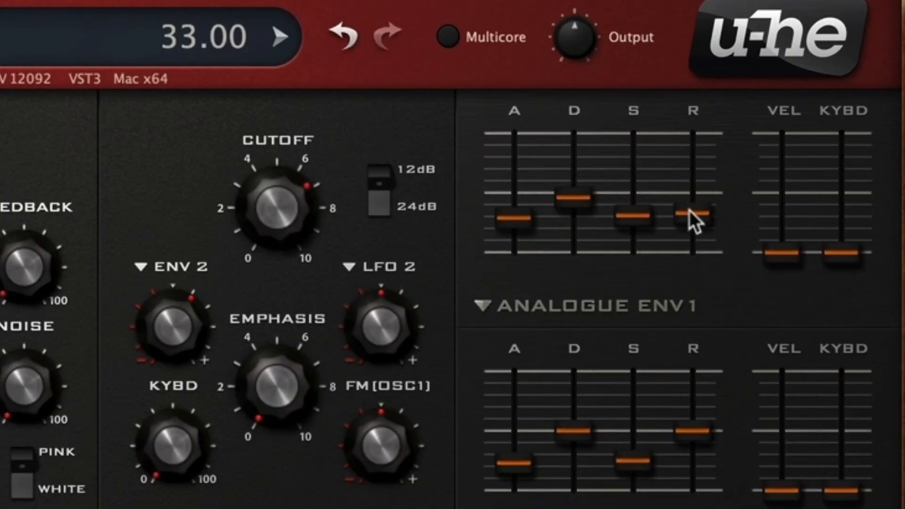
pyautogui.moveTo(689, 236); pyautogui.dragTo(692, 276)
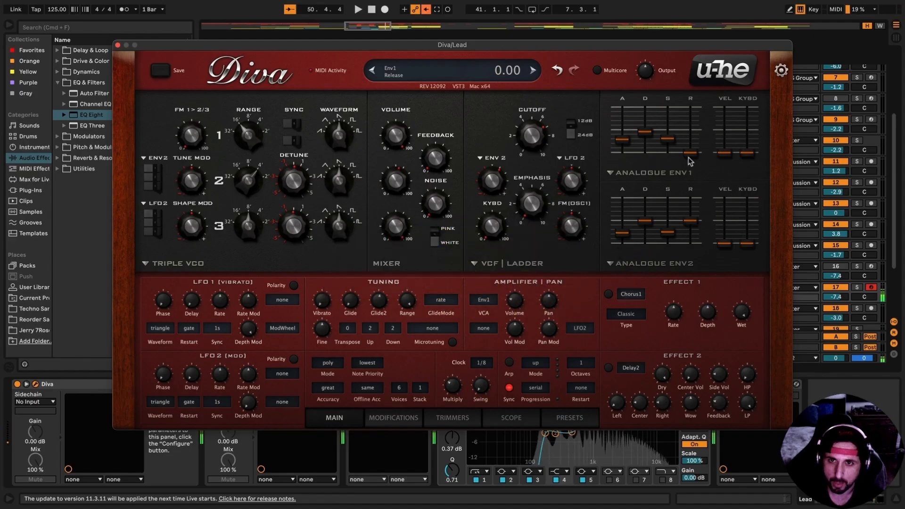
pyautogui.moveTo(689, 160); pyautogui.dragTo(687, 137)
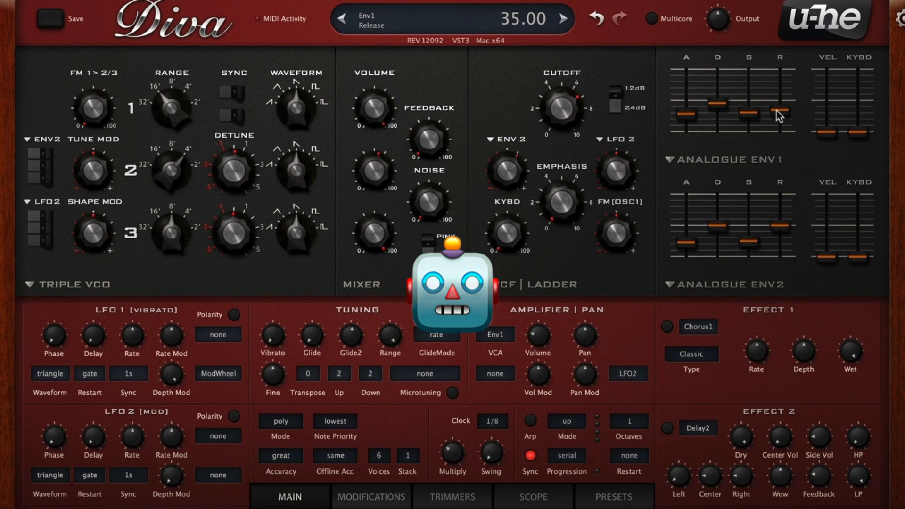
pyautogui.moveTo(777, 110); pyautogui.dragTo(777, 109)
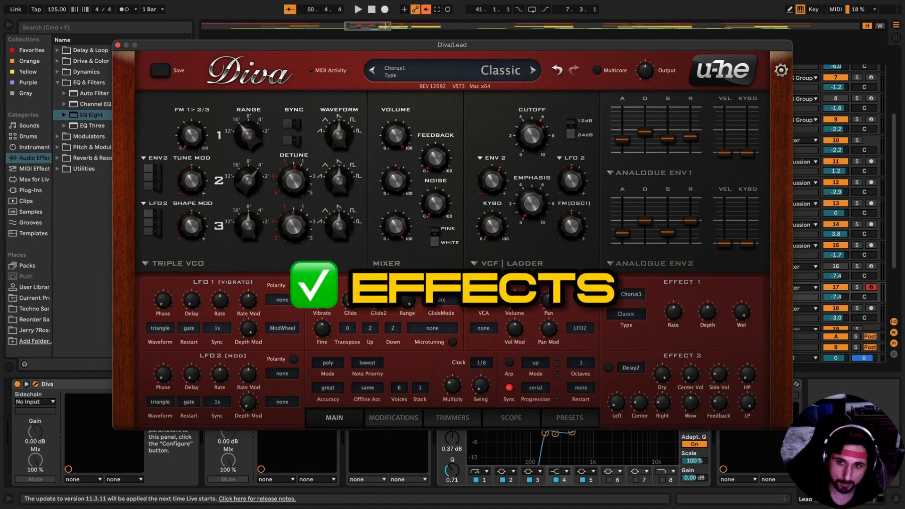
# Enable Chorus1 in Effect 1, try the Dramatic type, and set the chorus type to Ensemble.
pyautogui.click(608, 294)
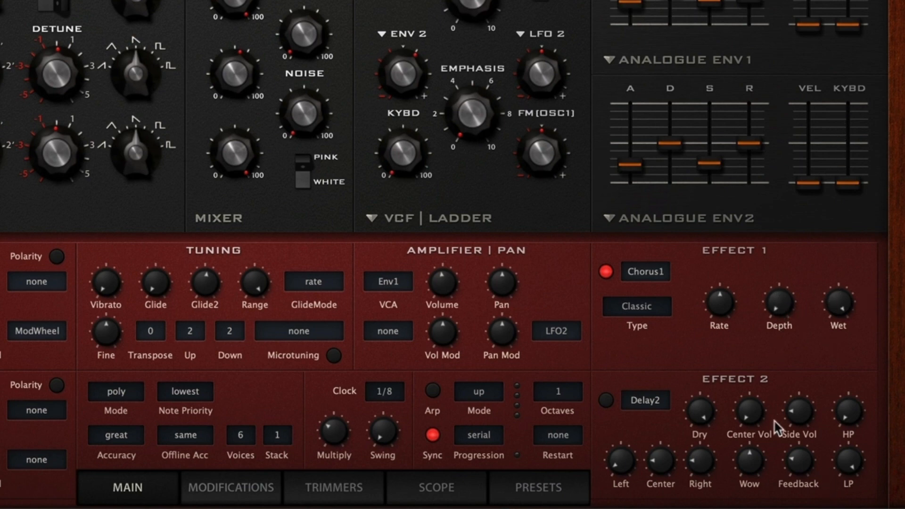
pyautogui.click(653, 315)
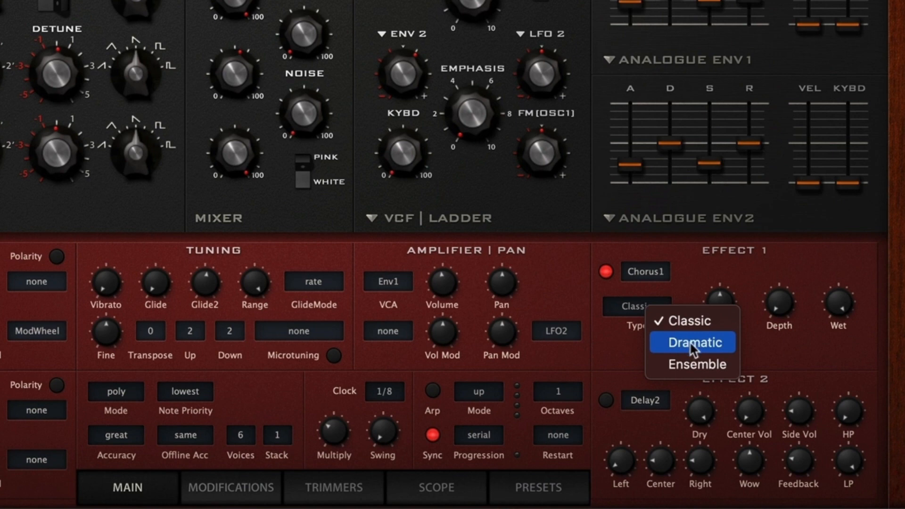
pyautogui.click(690, 344)
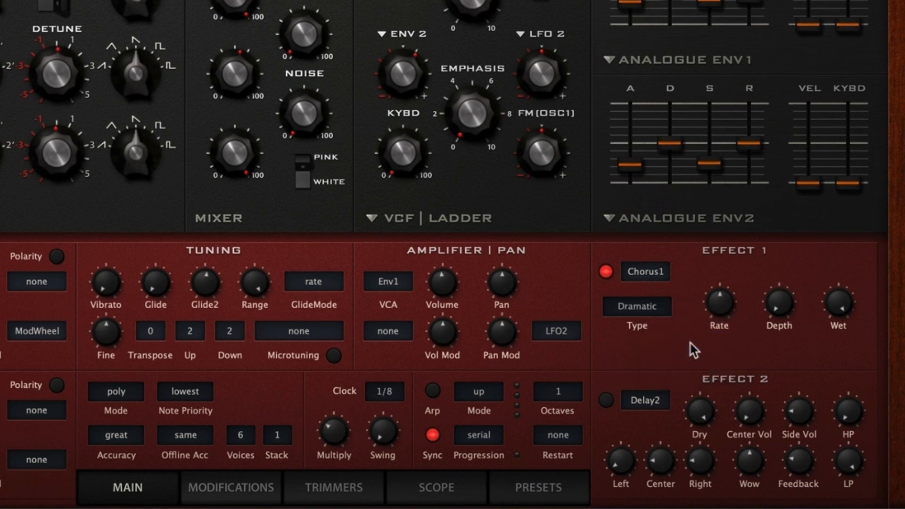
pyautogui.click(642, 311)
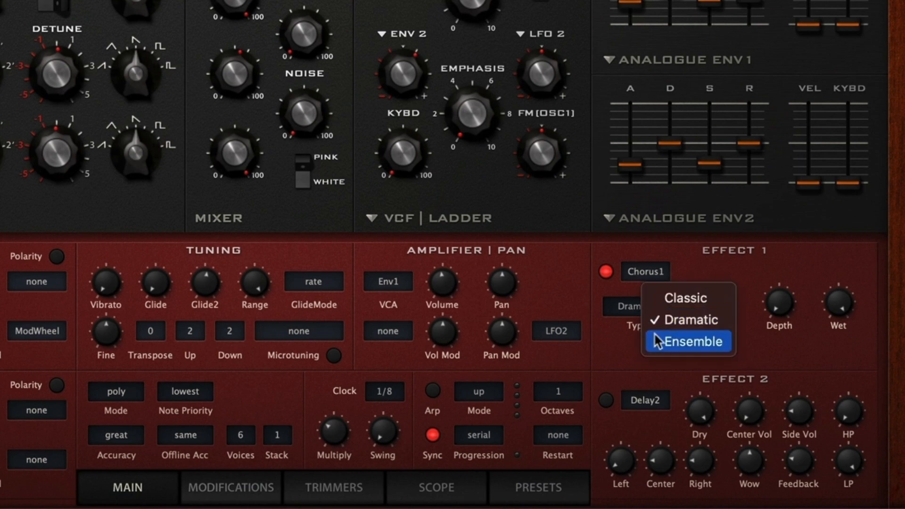
pyautogui.click(655, 336)
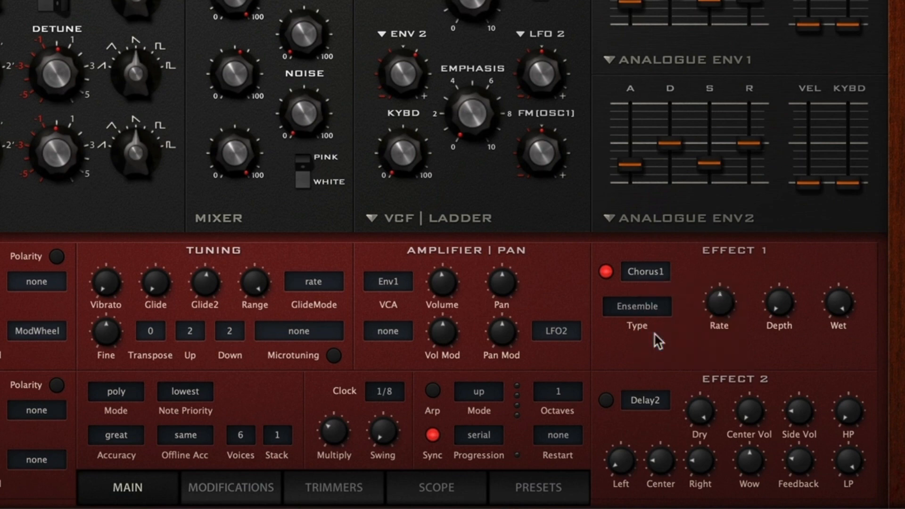
# Enable Effect 2 as the Plate2 reverb and lower its wet level to about 13.
pyautogui.click(657, 402)
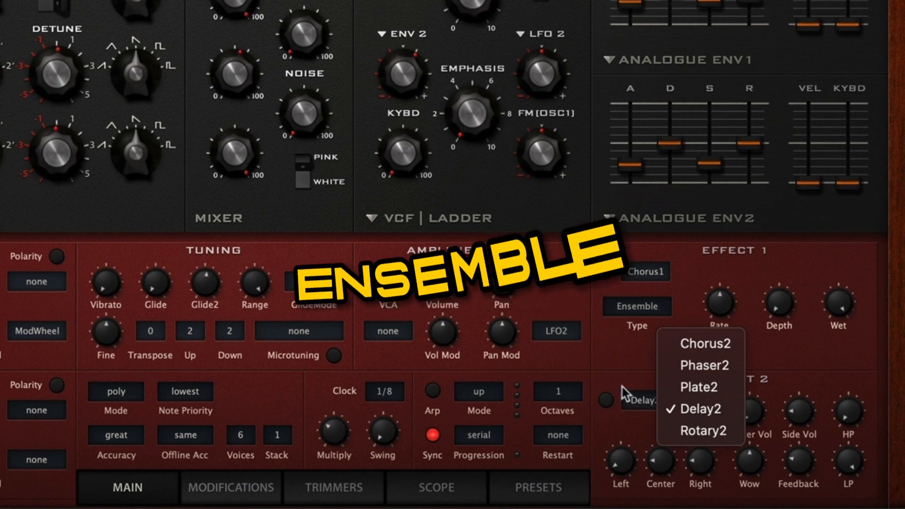
pyautogui.click(621, 388)
pyautogui.click(655, 408)
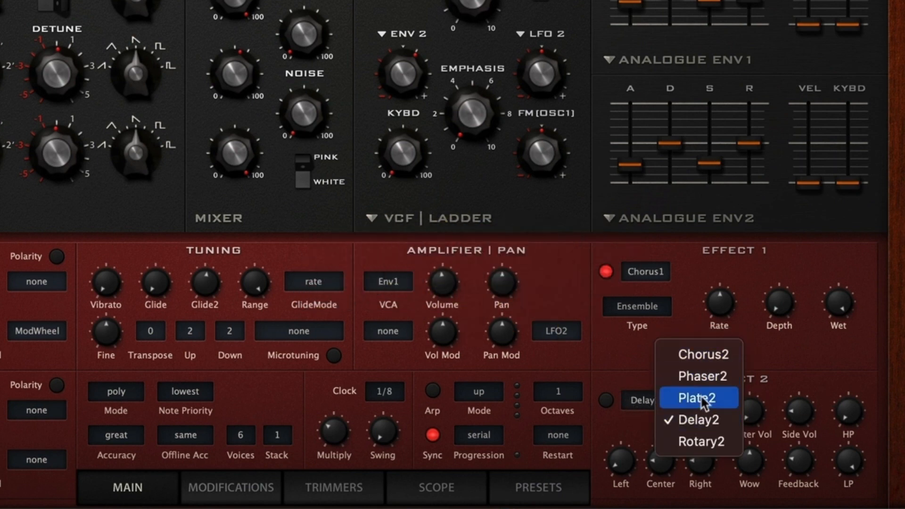
pyautogui.click(701, 397)
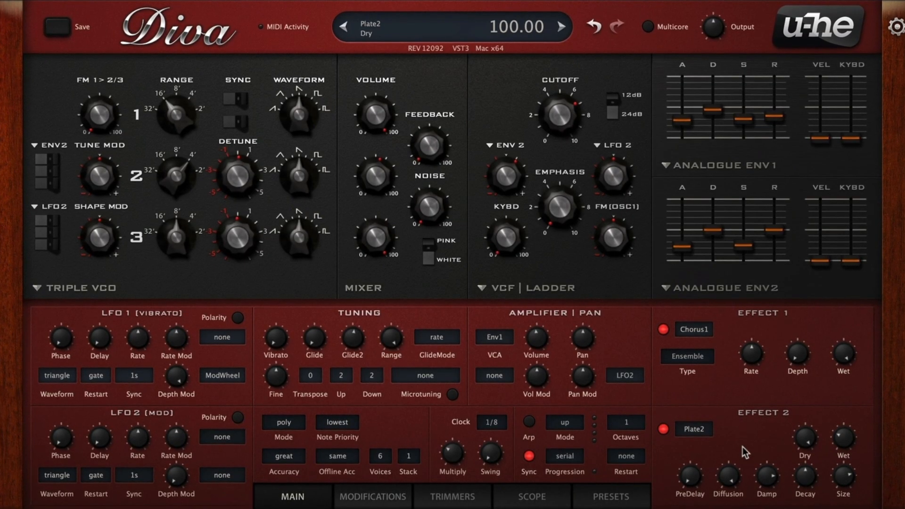
pyautogui.moveTo(843, 438); pyautogui.dragTo(841, 472)
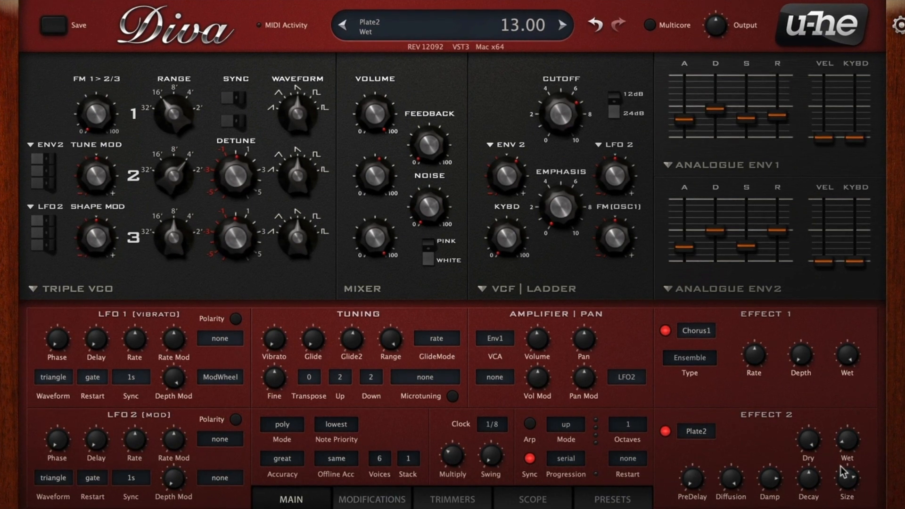
# Raise oscillator 2's mixer volume to about 87 and play the arrangement to audition the Lead tracks.
pyautogui.moveTo(395, 180); pyautogui.dragTo(396, 185)
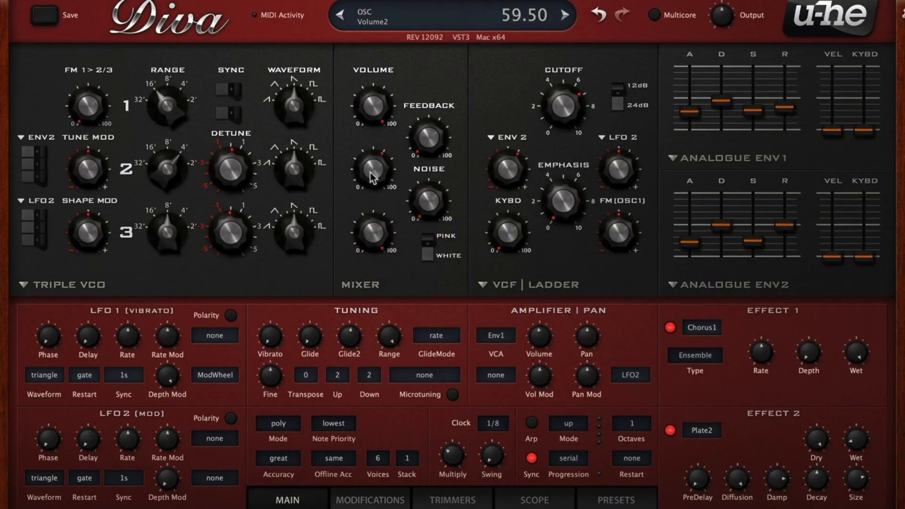
pyautogui.moveTo(372, 175); pyautogui.dragTo(372, 156)
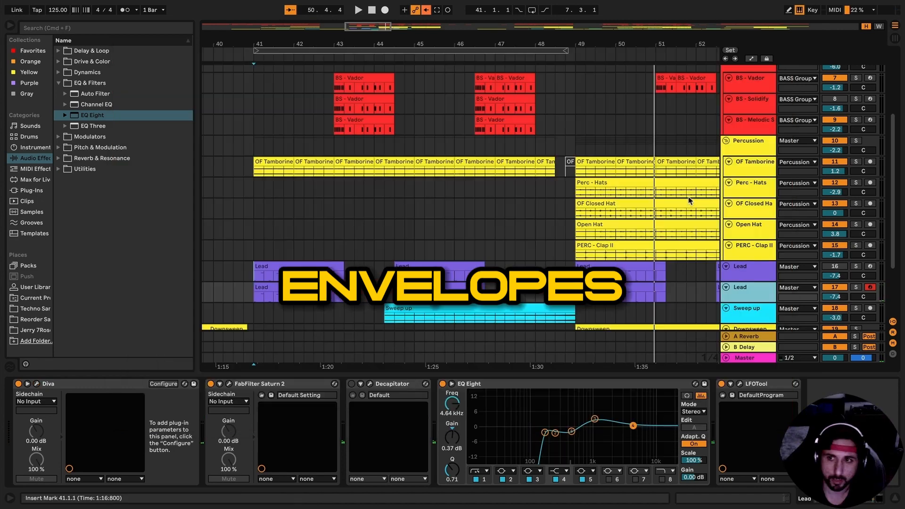
pyautogui.click(835, 267)
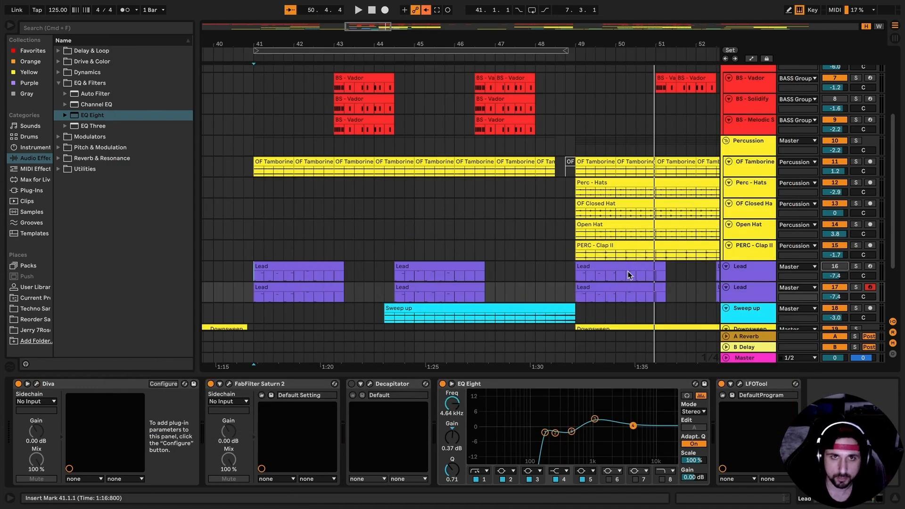
pyautogui.press('space')
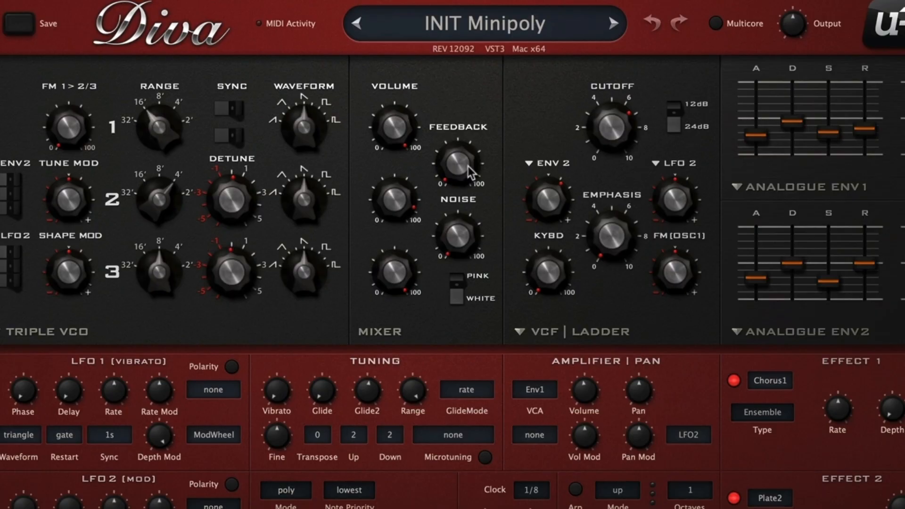
# Raise the mixer's noise level and assign Env2 to Noise & Dual VCO Mix with a slight positive modulation depth.
pyautogui.moveTo(449, 234); pyautogui.dragTo(443, 196)
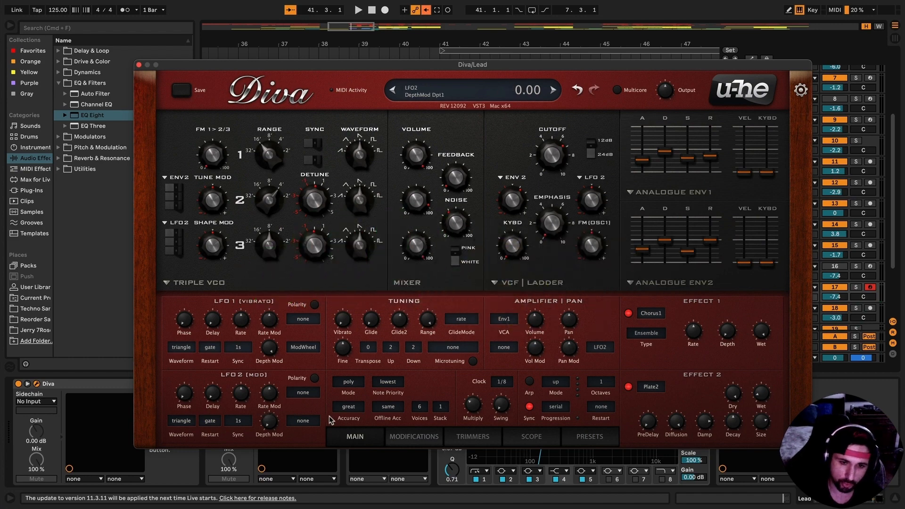
pyautogui.click(415, 437)
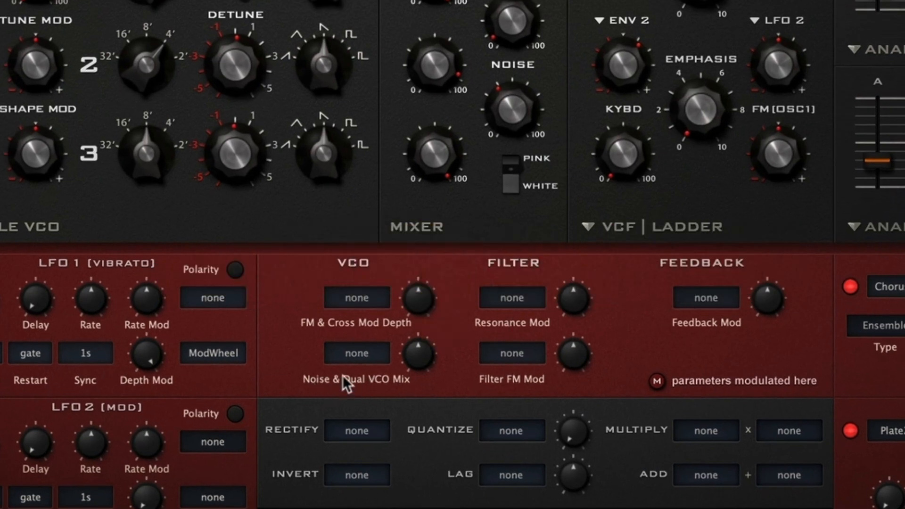
pyautogui.click(358, 359)
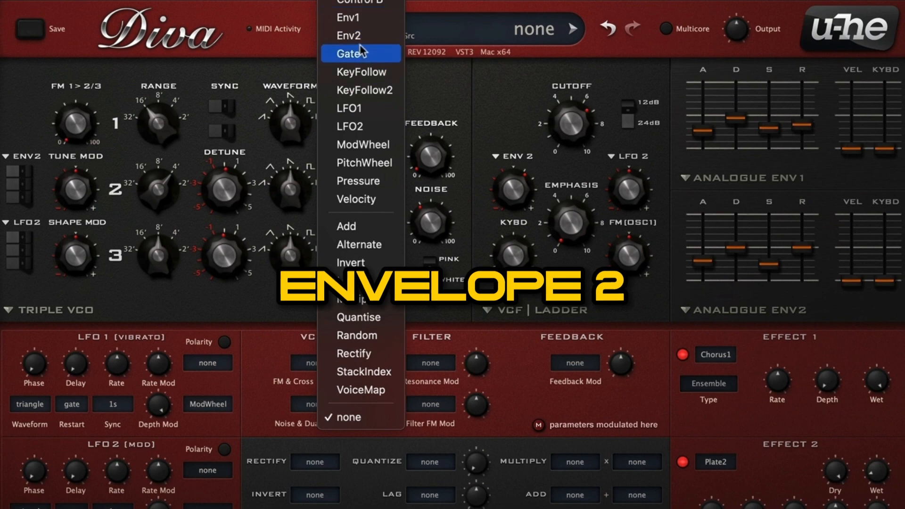
pyautogui.click(348, 35)
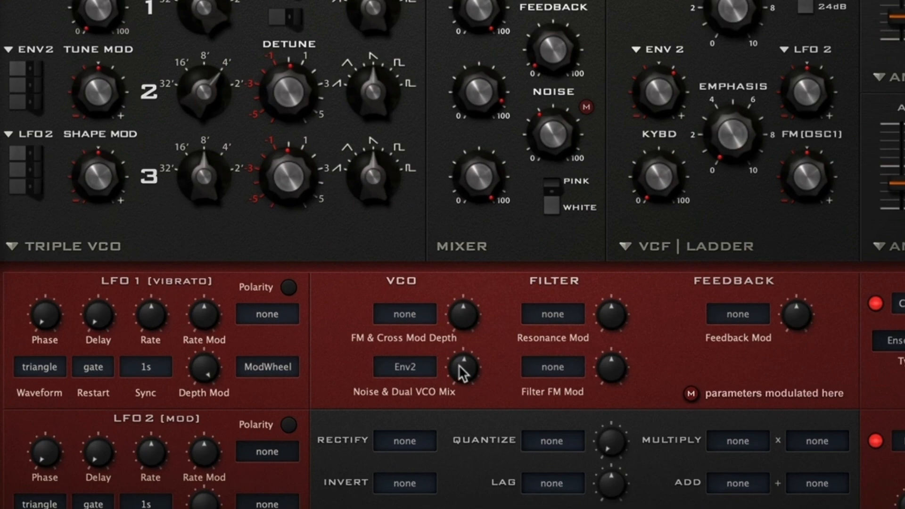
pyautogui.moveTo(359, 410); pyautogui.dragTo(353, 378)
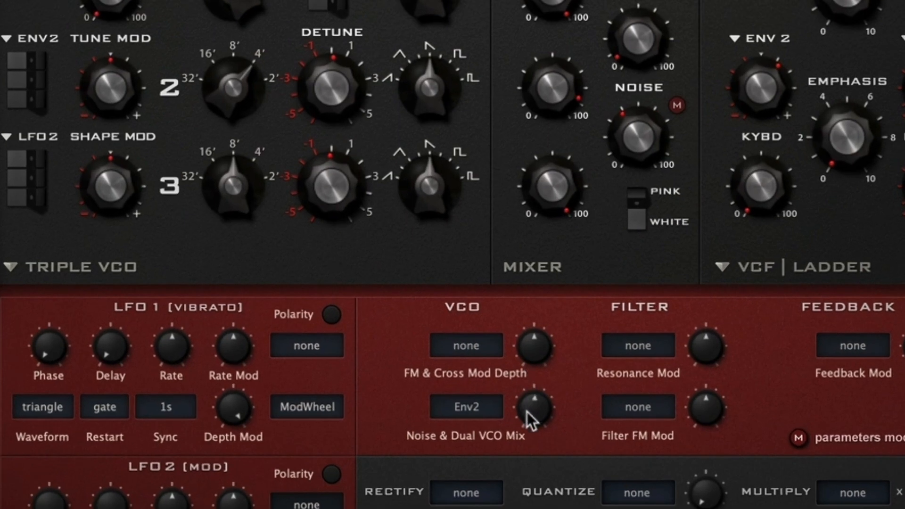
pyautogui.click(354, 436)
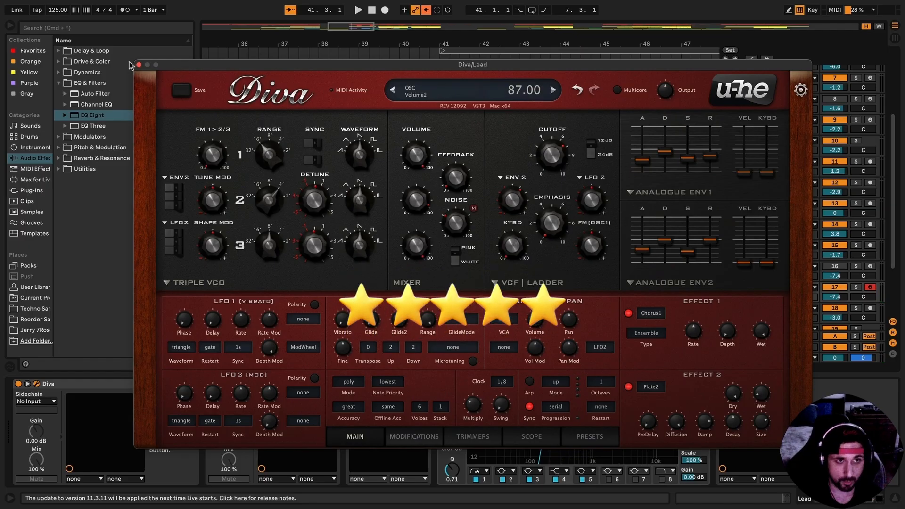
# Play the arrangement to audition the Lead, reopen the Diva editor and slightly lengthen the decay of Envelope 2.
pyautogui.click(139, 65)
pyautogui.press('space')
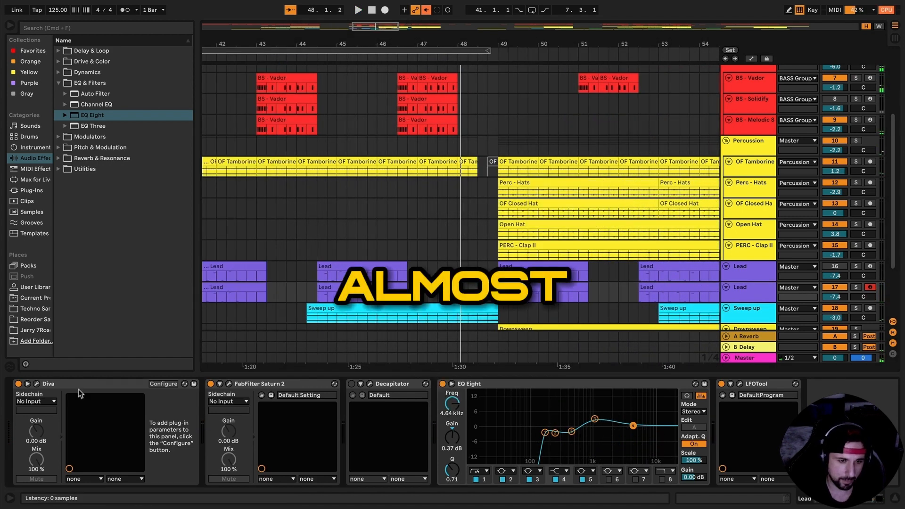
pyautogui.click(37, 384)
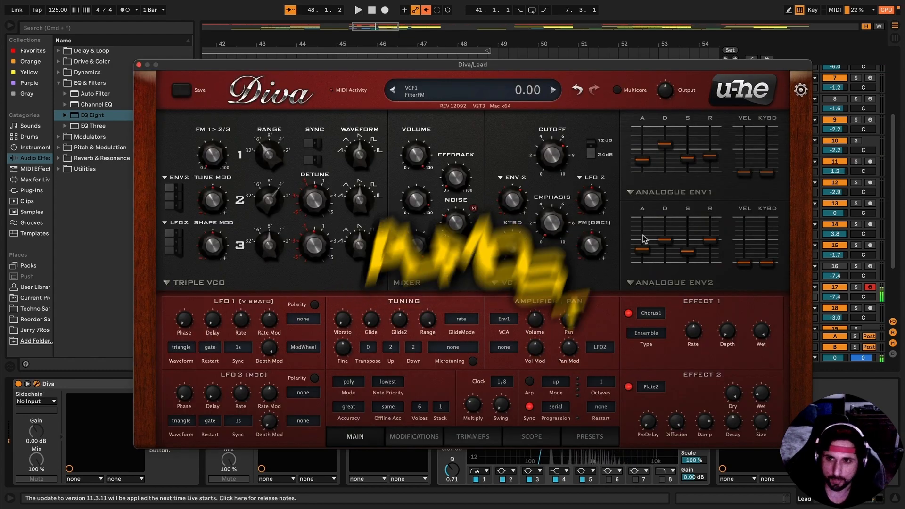
pyautogui.moveTo(664, 240); pyautogui.dragTo(661, 231)
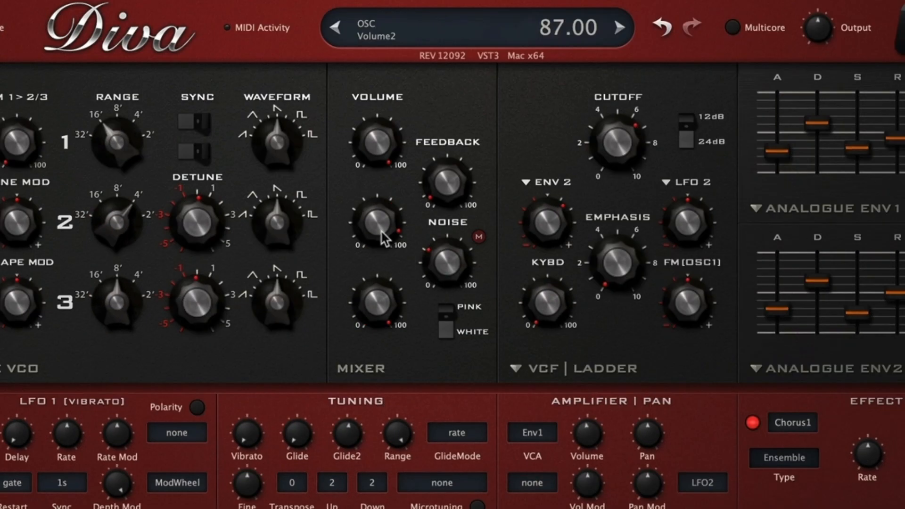
# Lower oscillator 2's mixer volume to about 67.5.
pyautogui.moveTo(386, 238); pyautogui.dragTo(376, 257)
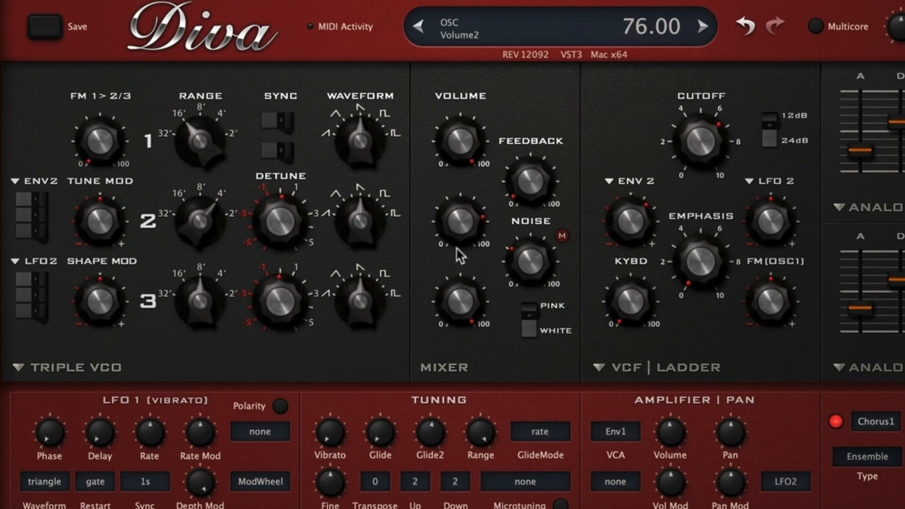
pyautogui.moveTo(459, 255); pyautogui.dragTo(458, 270)
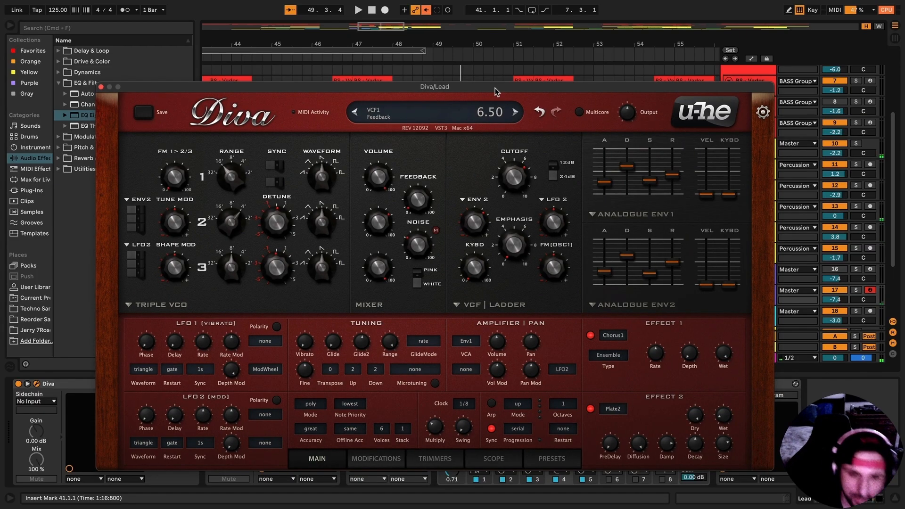
pyautogui.moveTo(531, 86); pyautogui.dragTo(547, 85)
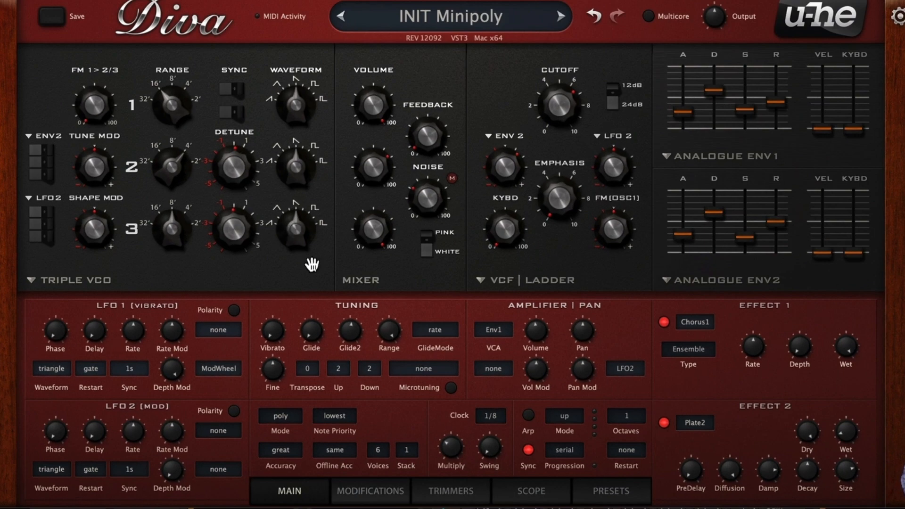
# Try oscillator 3's waveform shape at about 7.10 and return it to its original setting.
pyautogui.moveTo(317, 246)
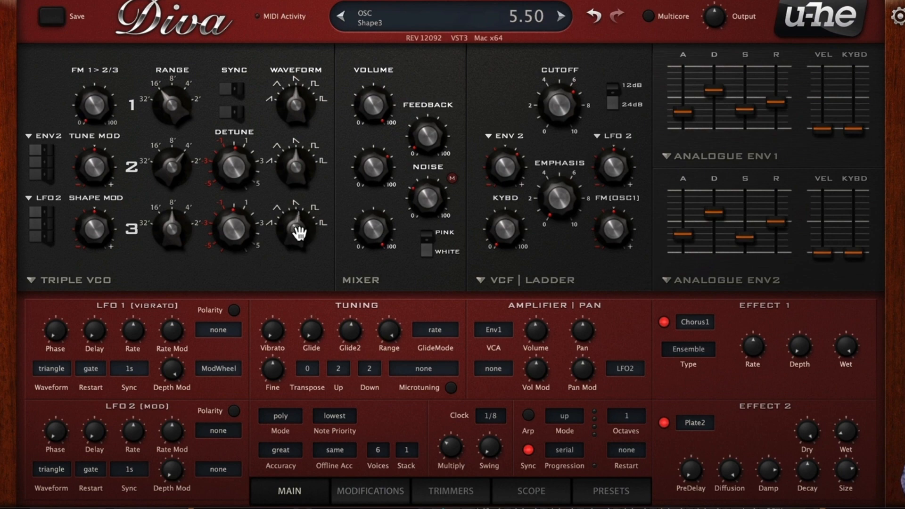
pyautogui.moveTo(298, 233); pyautogui.dragTo(298, 223)
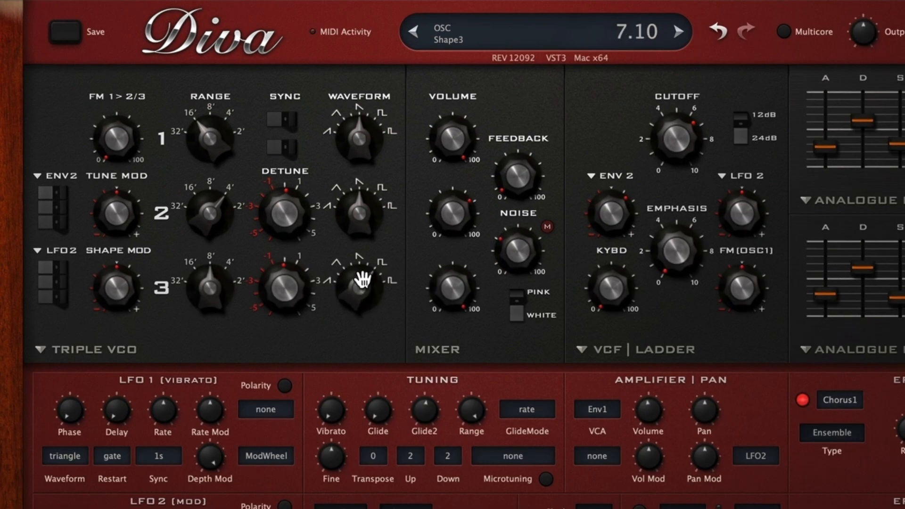
pyautogui.moveTo(361, 281); pyautogui.dragTo(360, 301)
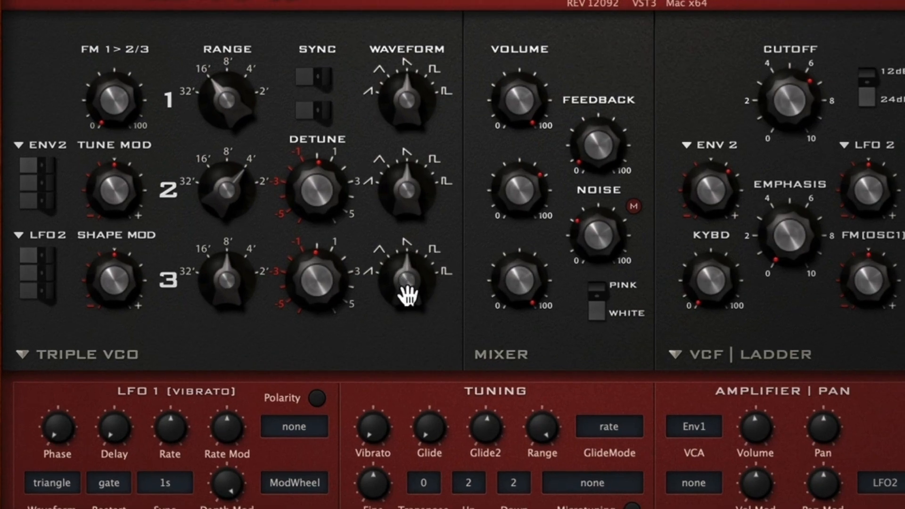
# Adjust oscillator 2's waveform shape and move the Diva window out of the way to reveal the Lead clips in the arrangement.
pyautogui.moveTo(390, 193); pyautogui.dragTo(404, 202)
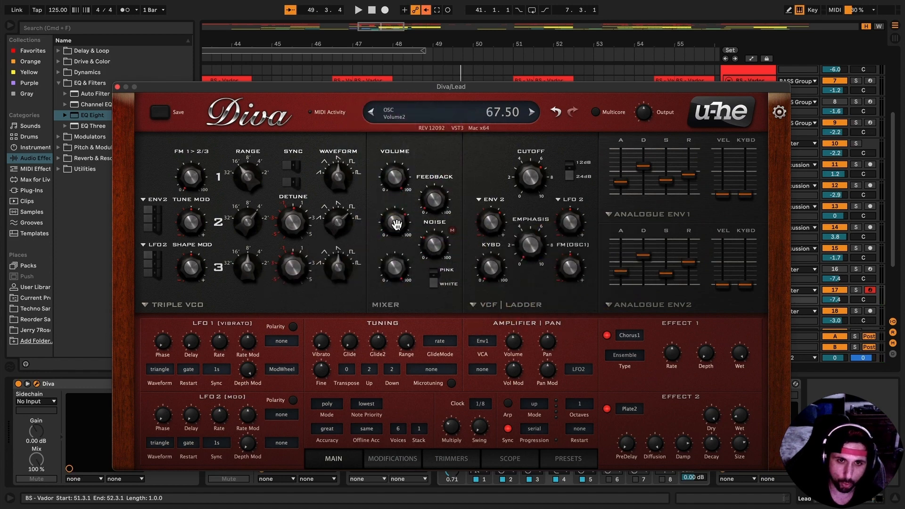
pyautogui.moveTo(397, 225); pyautogui.dragTo(354, 253)
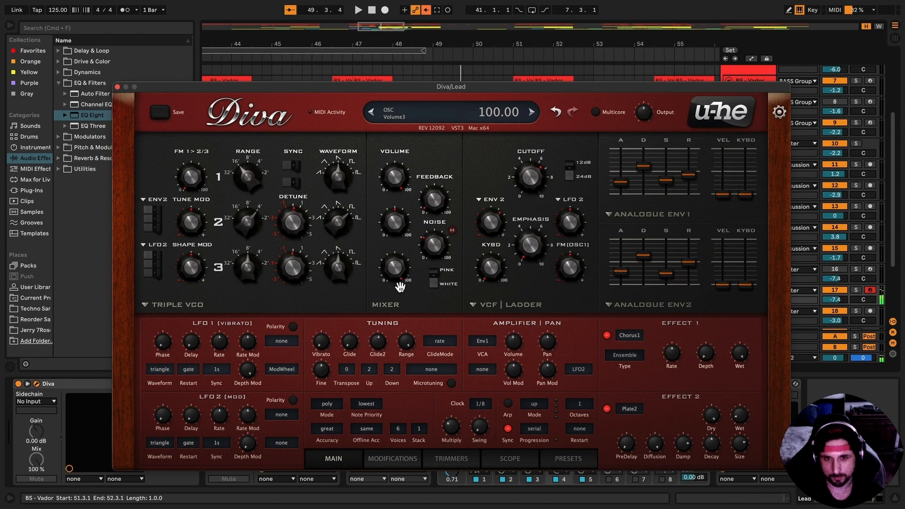
pyautogui.moveTo(211, 90); pyautogui.dragTo(241, 369)
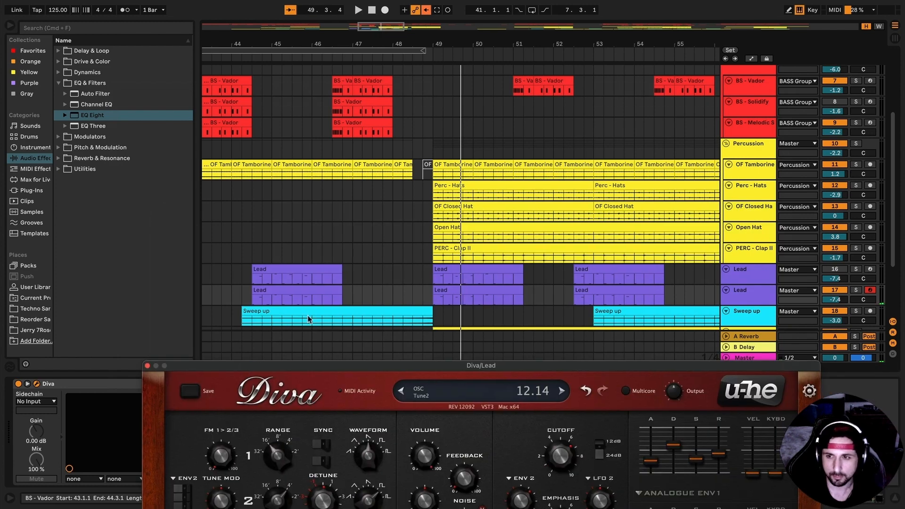